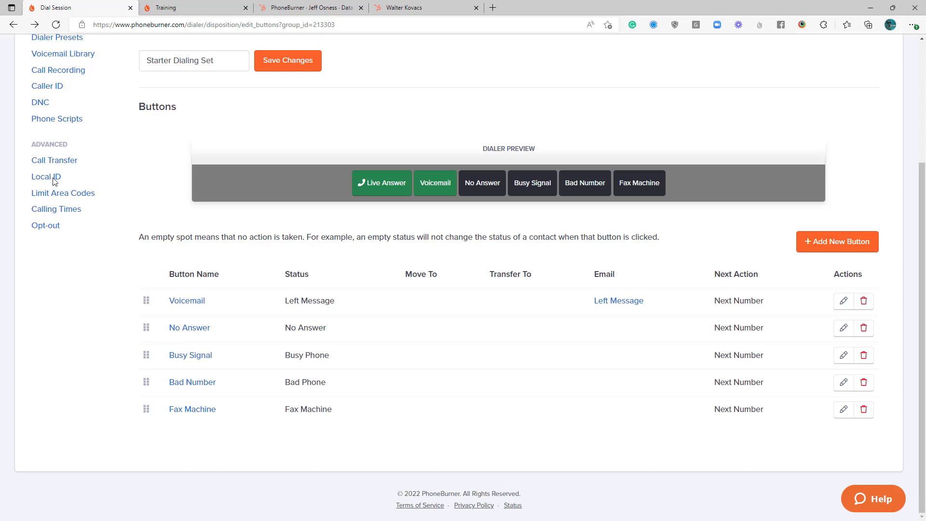
# Begin a dial session with only the second contact listed in the Contacts folder.
pyautogui.scroll(4, 579, 303)
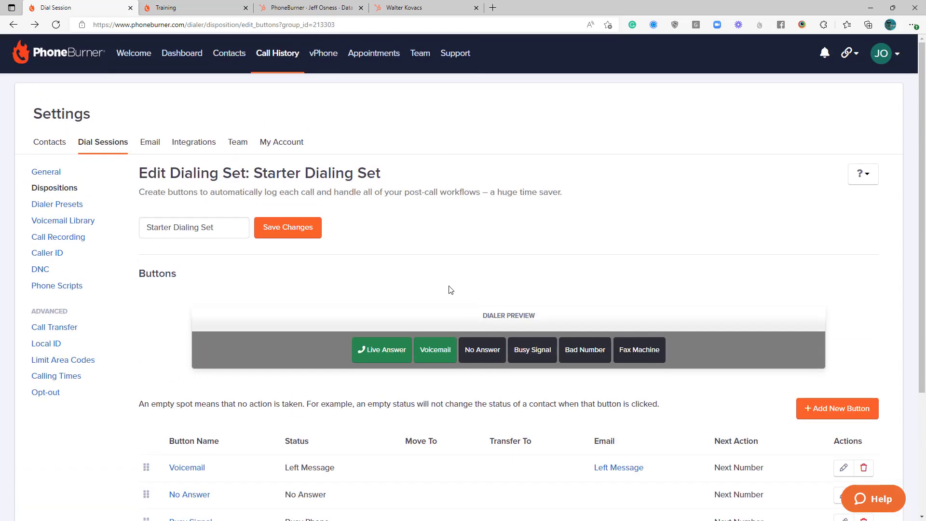
pyautogui.click(229, 57)
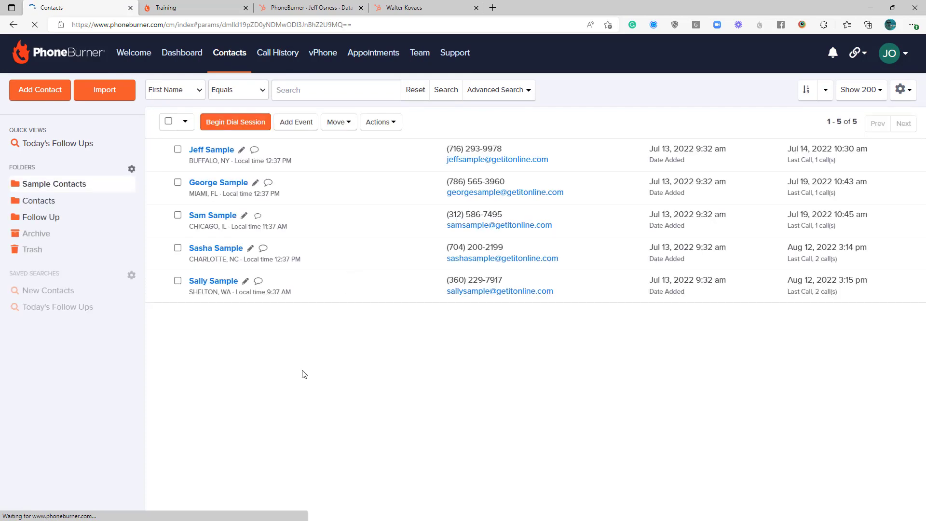
pyautogui.click(61, 203)
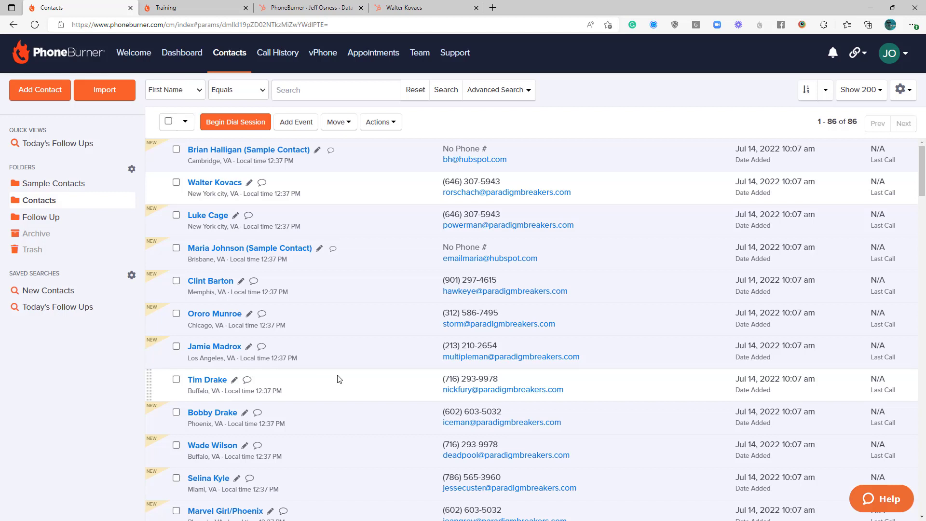
pyautogui.click(176, 183)
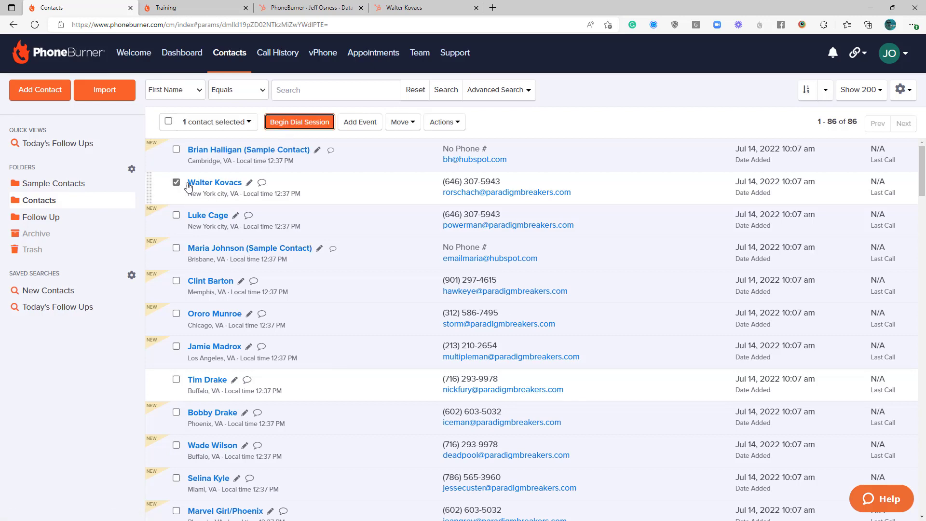
pyautogui.click(295, 118)
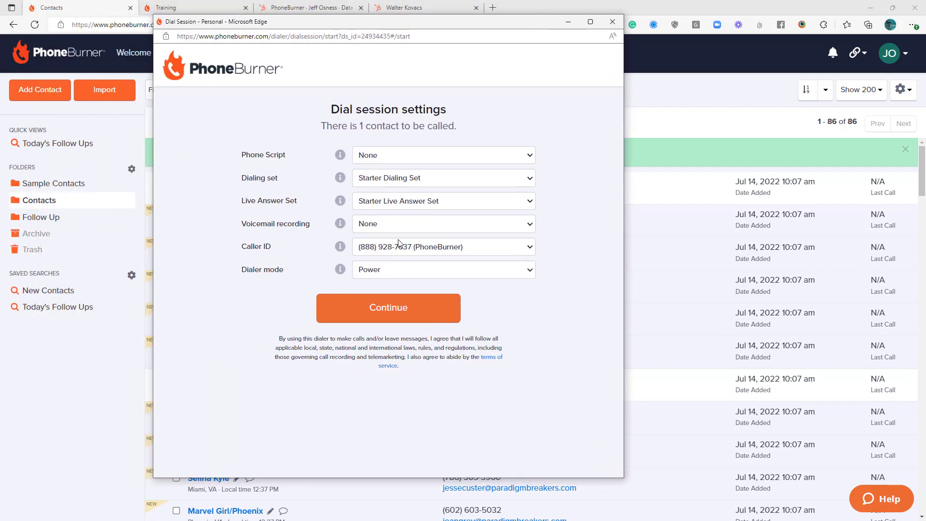
# Set the dial session's voicemail recording to Voicemail 1 and continue to the connection page.
pyautogui.click(396, 224)
pyautogui.click(394, 251)
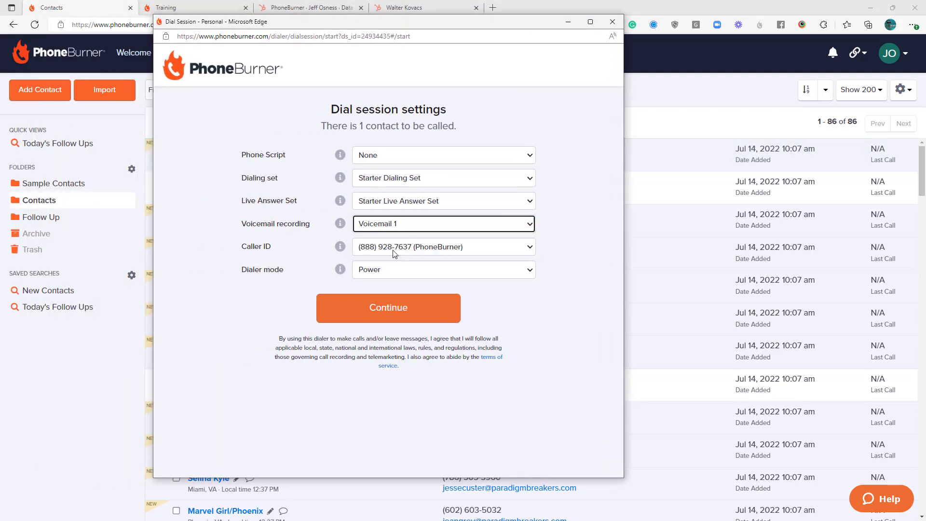
pyautogui.click(409, 313)
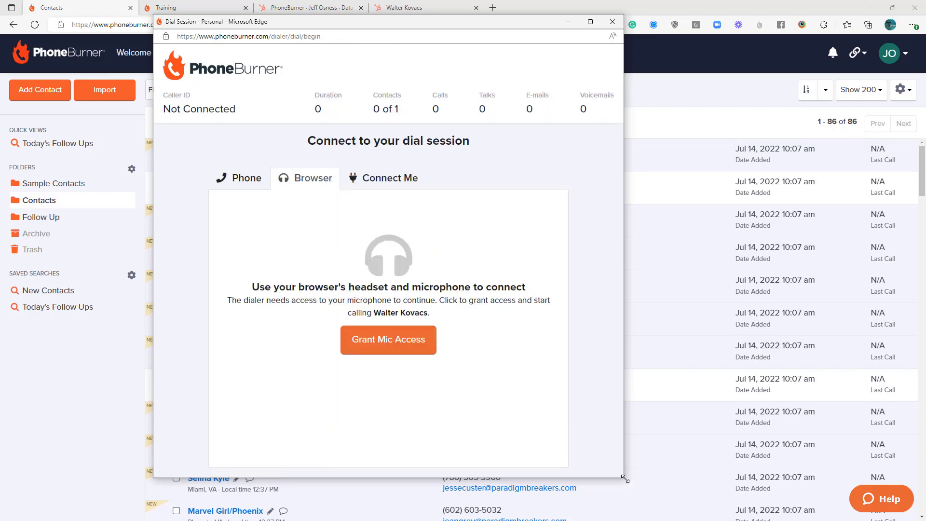
# Enlarge the dialer window and grant microphone access to connect through the browser and start dialing.
pyautogui.moveTo(625, 479); pyautogui.dragTo(737, 492)
pyautogui.click(465, 334)
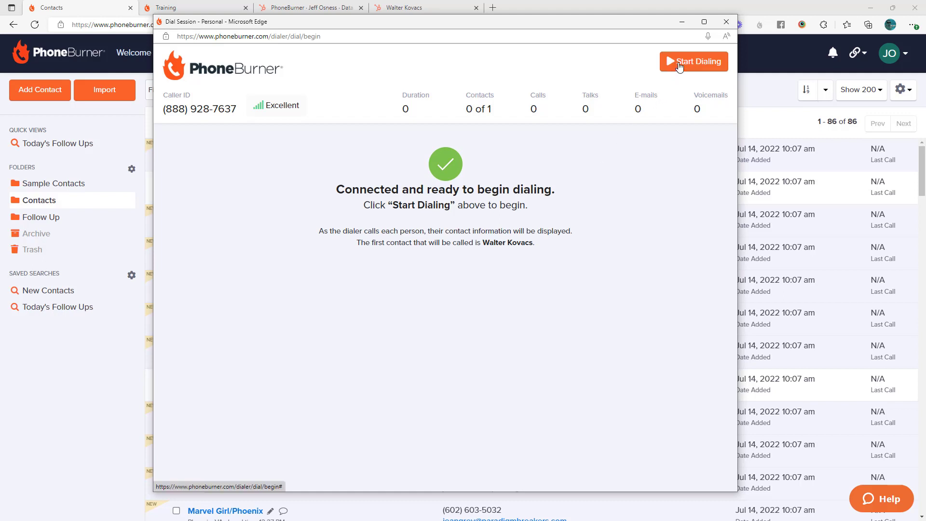
pyautogui.click(679, 66)
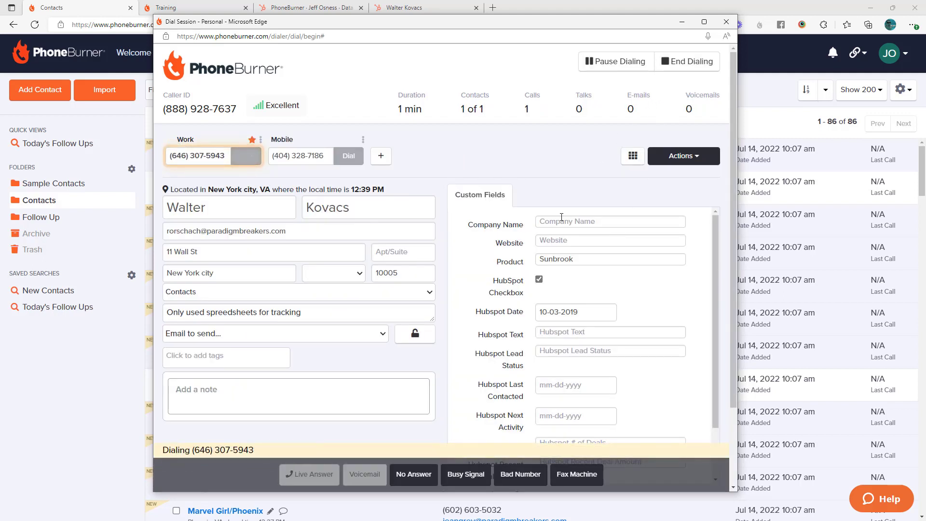
# Add the note "adding notes during the session" to the contact and save it.
pyautogui.click(298, 393)
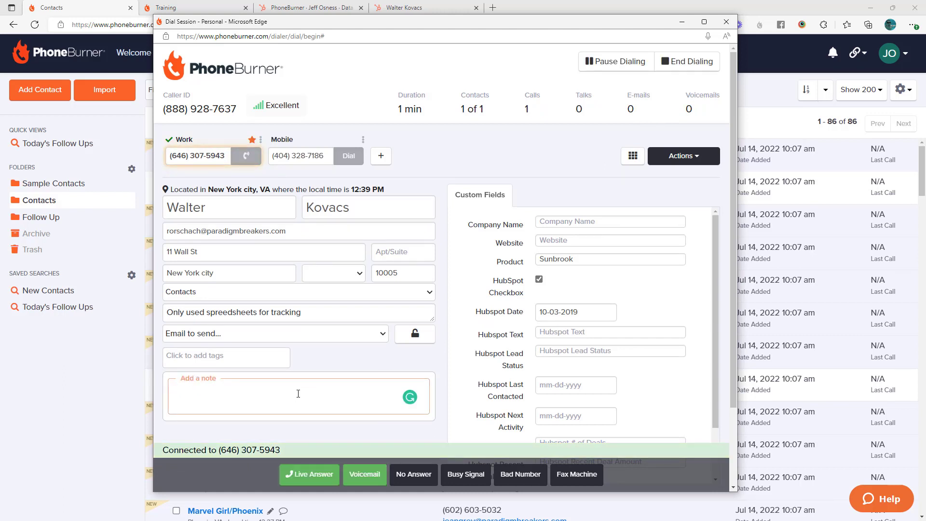
pyautogui.write('adding notes d')
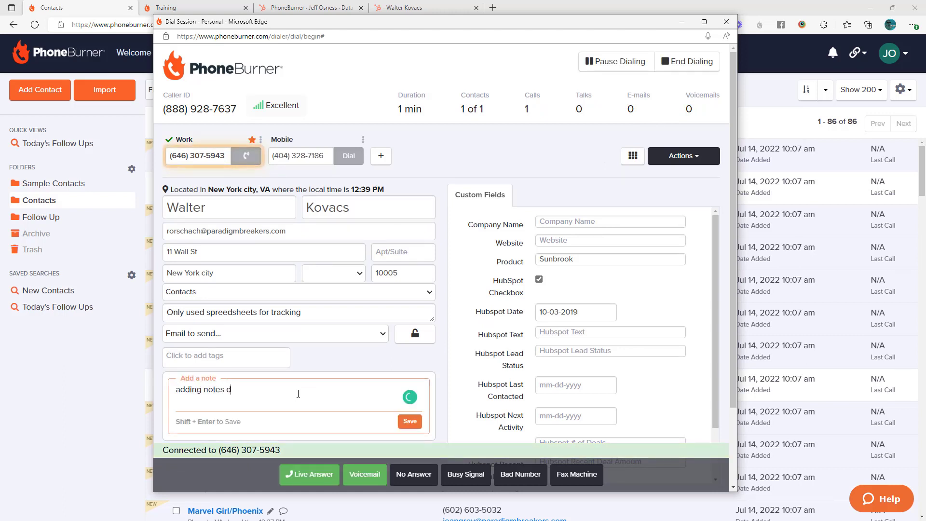
pyautogui.write('uring the session')
pyautogui.click(410, 421)
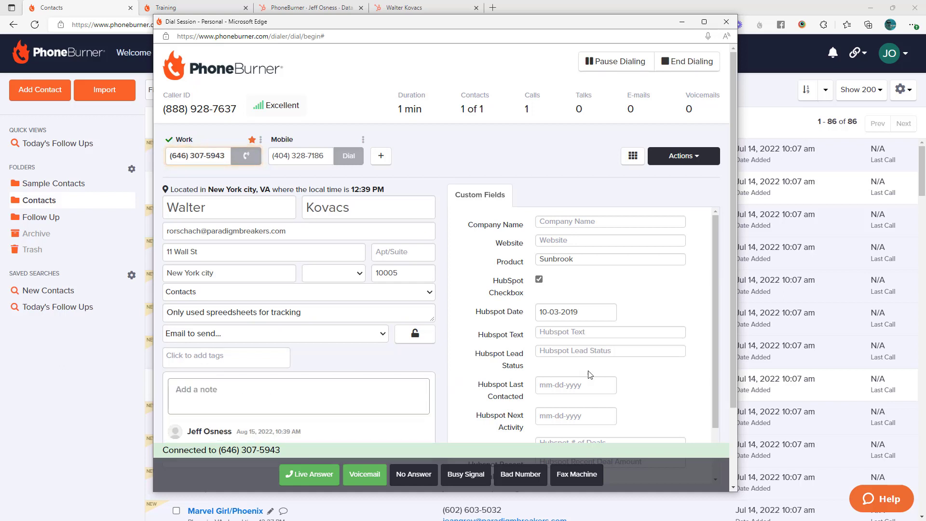
# Fill the contact's Hubspot Text custom field with "here is a 2 way sync field".
pyautogui.scroll(-1, 580, 374)
pyautogui.scroll(1, 664, 369)
pyautogui.click(544, 332)
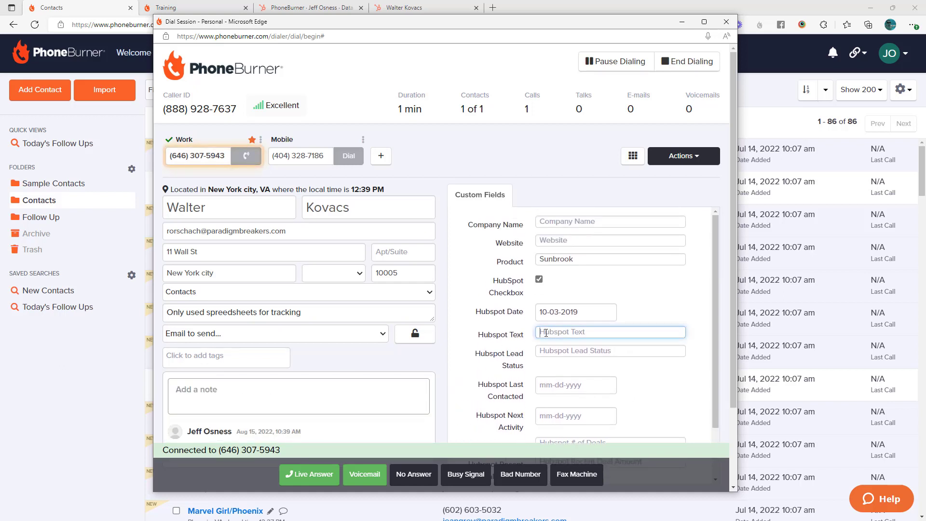
pyautogui.write('here is a 2 way sync field')
pyautogui.click(579, 351)
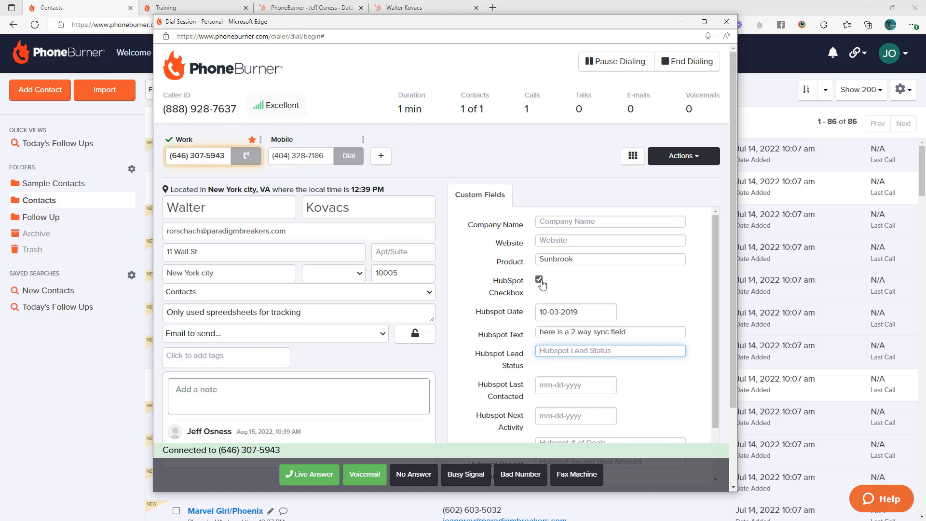
# Change the contact's Job Title custom field to CEO.
pyautogui.scroll(-1, 554, 376)
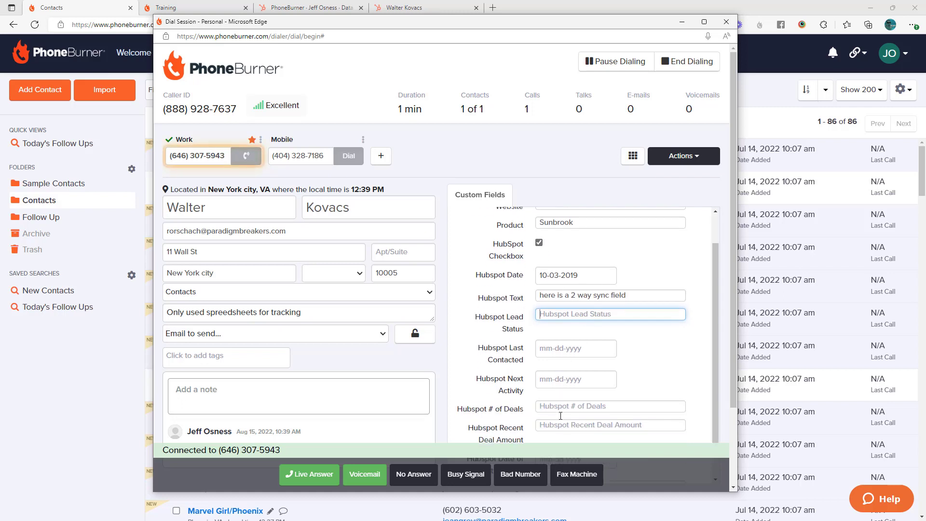
pyautogui.scroll(1, 553, 377)
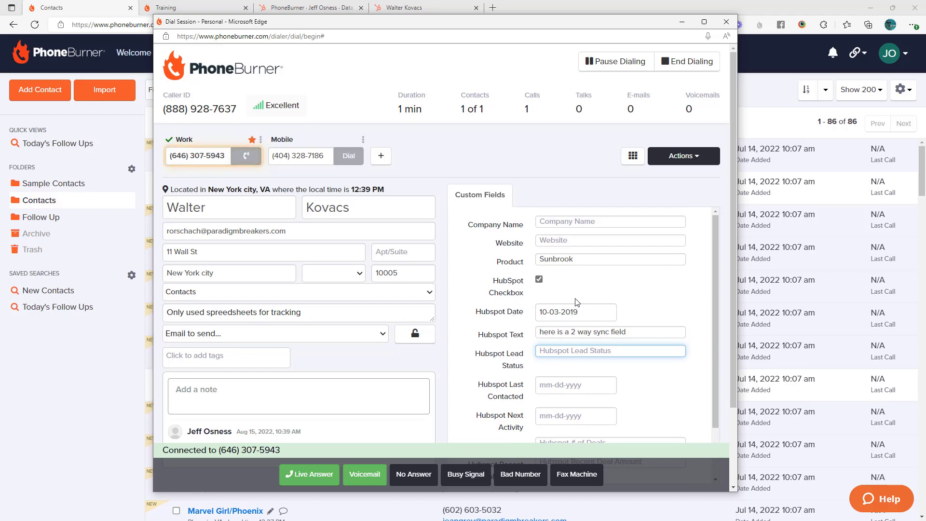
pyautogui.scroll(-2, 578, 310)
pyautogui.scroll(-2, 577, 385)
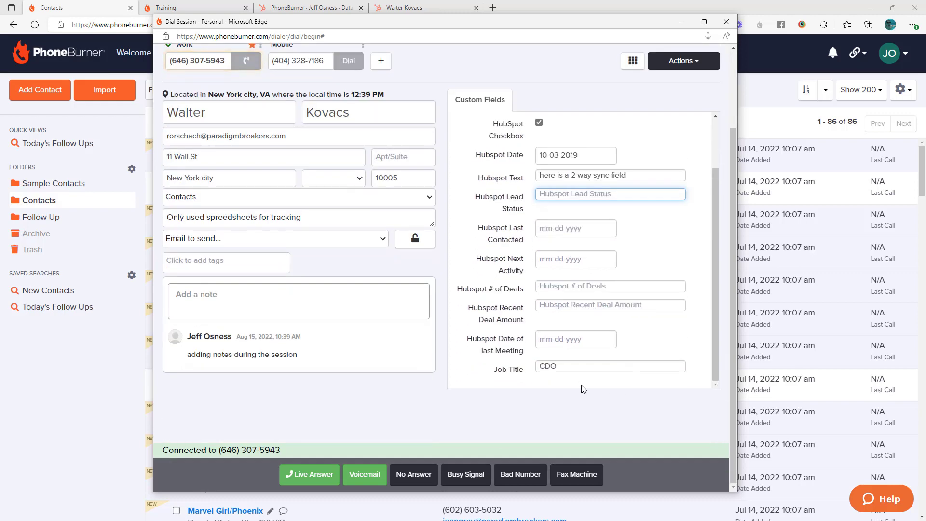
pyautogui.doubleClick(591, 369)
pyautogui.write('C')
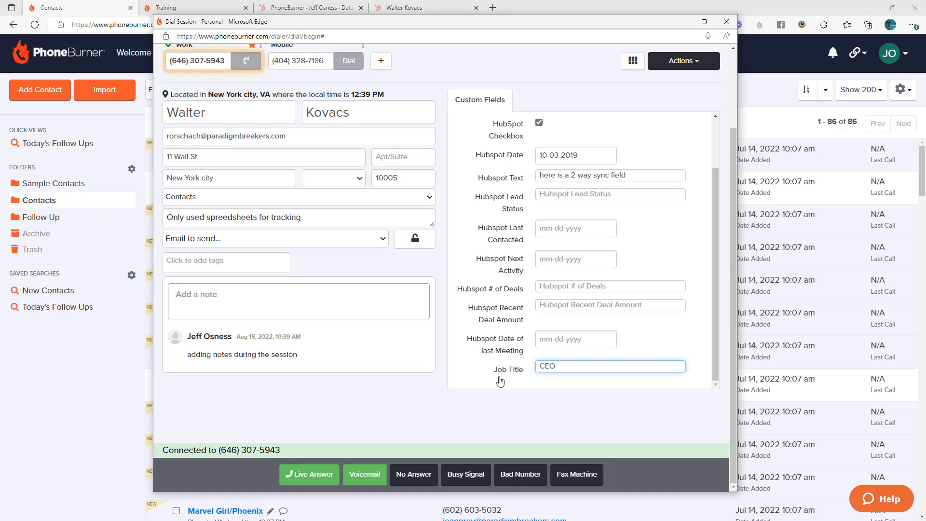
# Log the work-number call as Voicemail, and mark the mobile call as a Live Answer and end it.
pyautogui.click(362, 475)
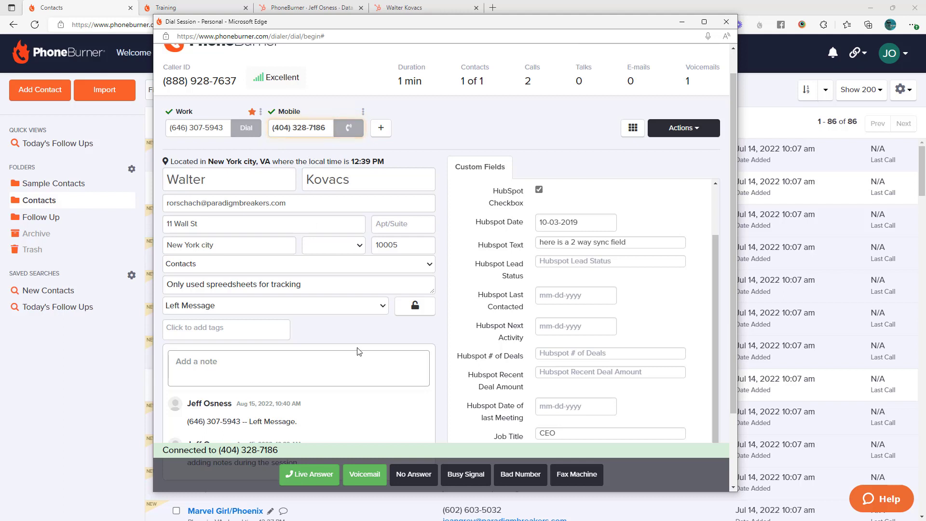
pyautogui.click(321, 475)
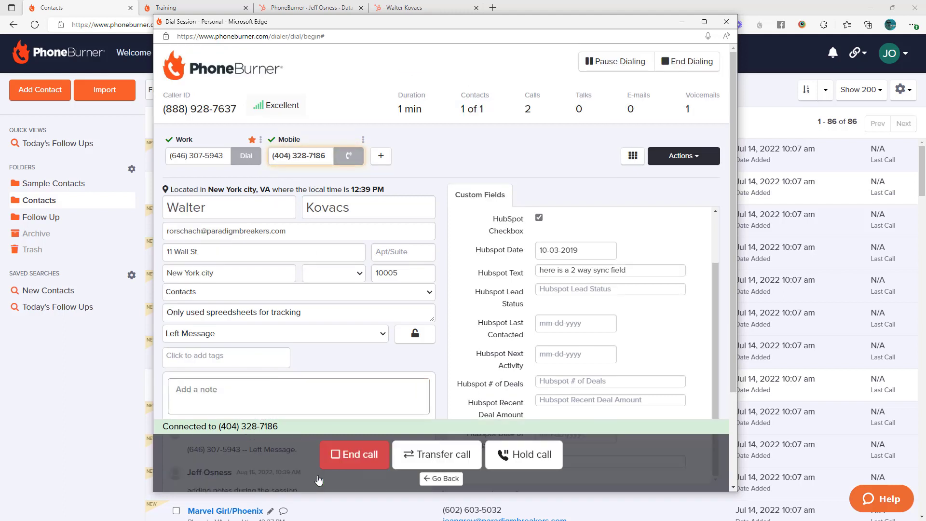
pyautogui.click(357, 459)
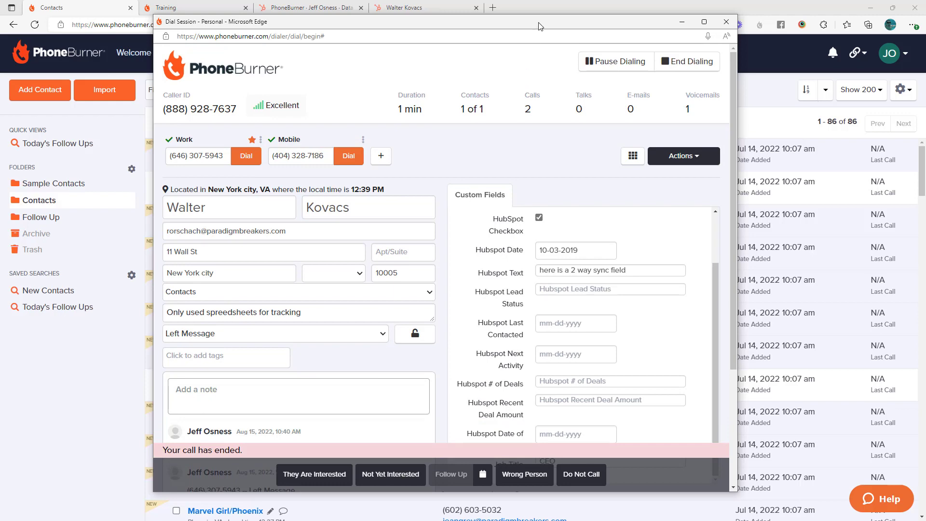
# Switch to the contact's HubSpot record, reload it, and expand the logged call in the activity timeline.
pyautogui.moveTo(540, 26); pyautogui.dragTo(0, 126)
pyautogui.click(415, 10)
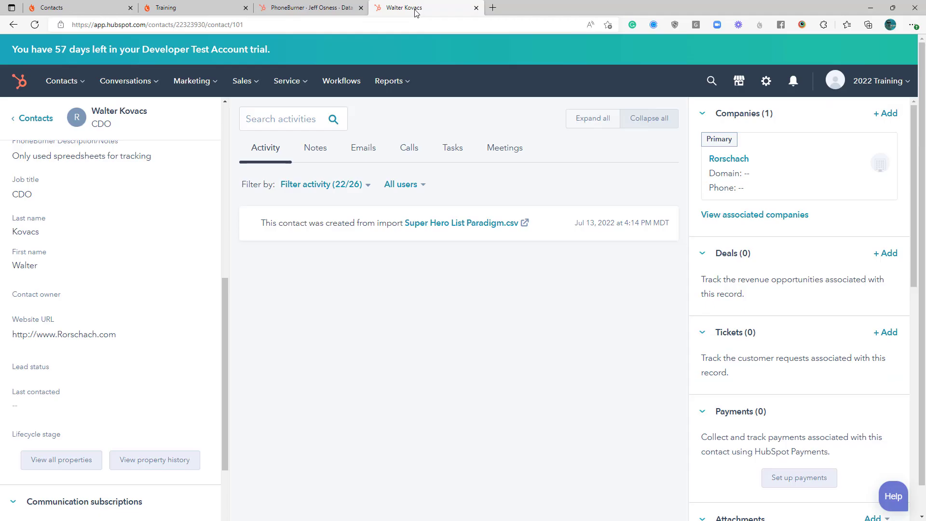
pyautogui.click(35, 24)
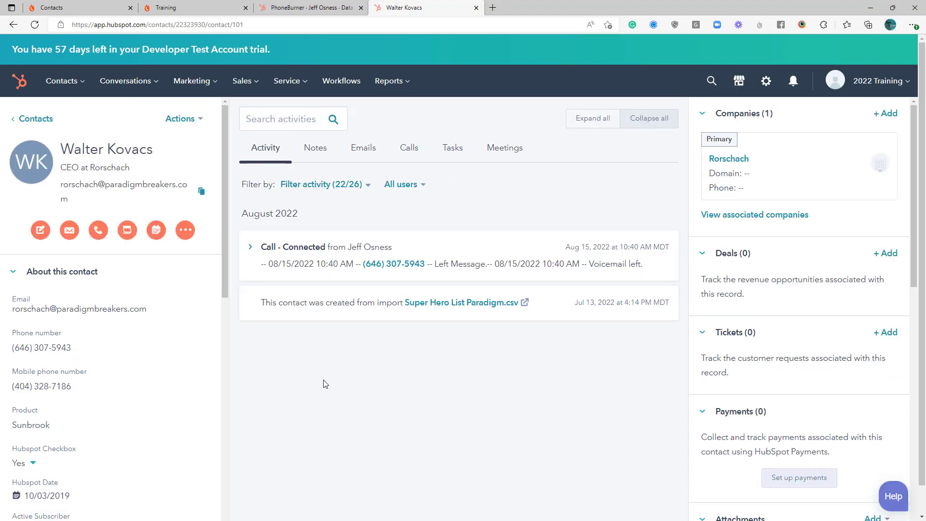
pyautogui.click(251, 249)
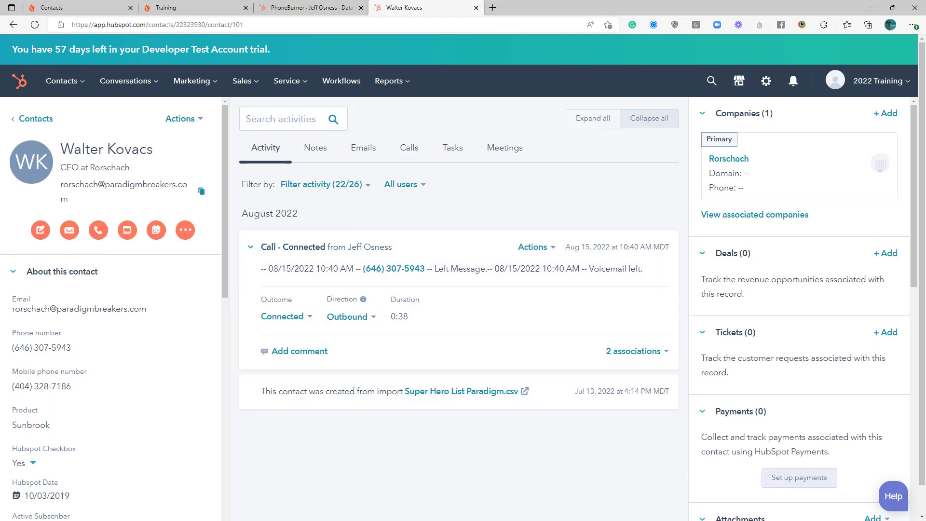
# Bring the PhoneBurner dialer back, redial the contact's mobile number, and log that call as Voicemail.
pyautogui.moveTo(0, 97); pyautogui.dragTo(633, 30)
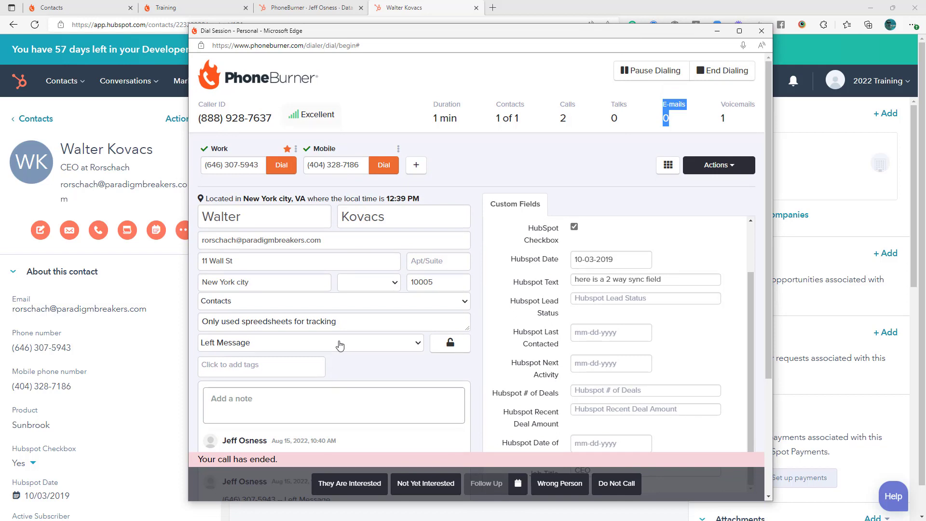
pyautogui.click(384, 166)
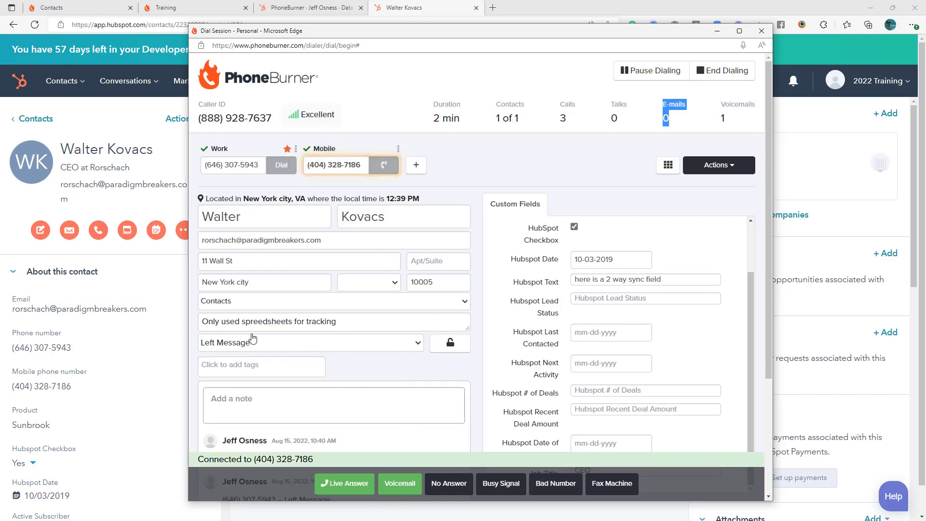
pyautogui.click(406, 492)
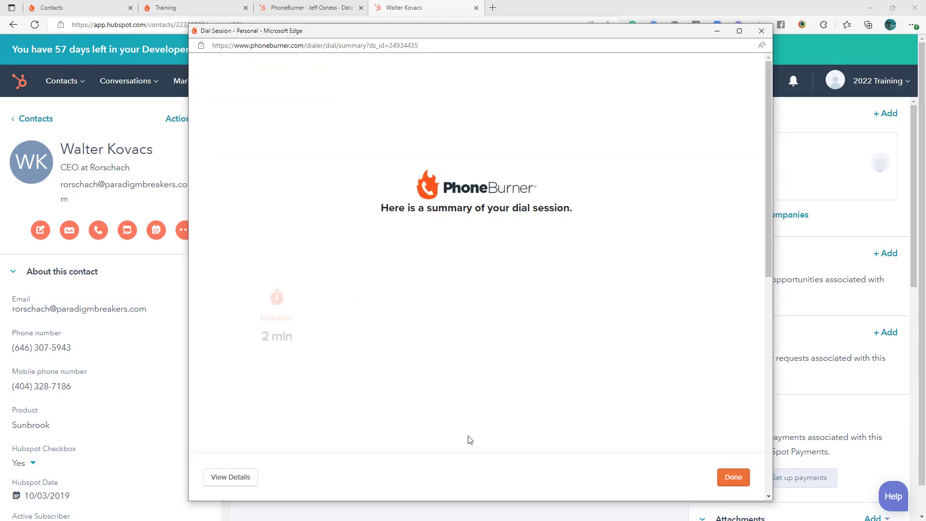
# Return to the HubSpot contact record, reload it, and review the full text of the logged Voicemail email.
pyautogui.moveTo(614, 32); pyautogui.dragTo(0, 28)
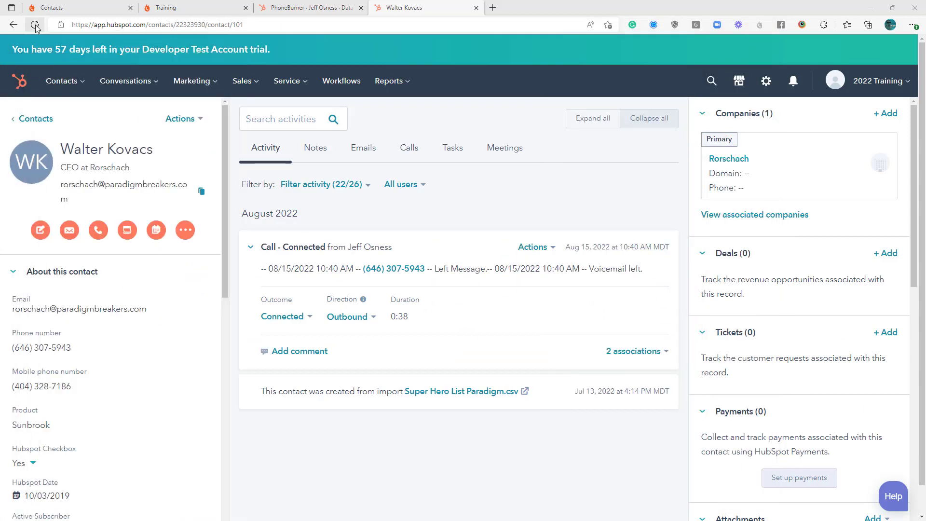
pyautogui.click(34, 25)
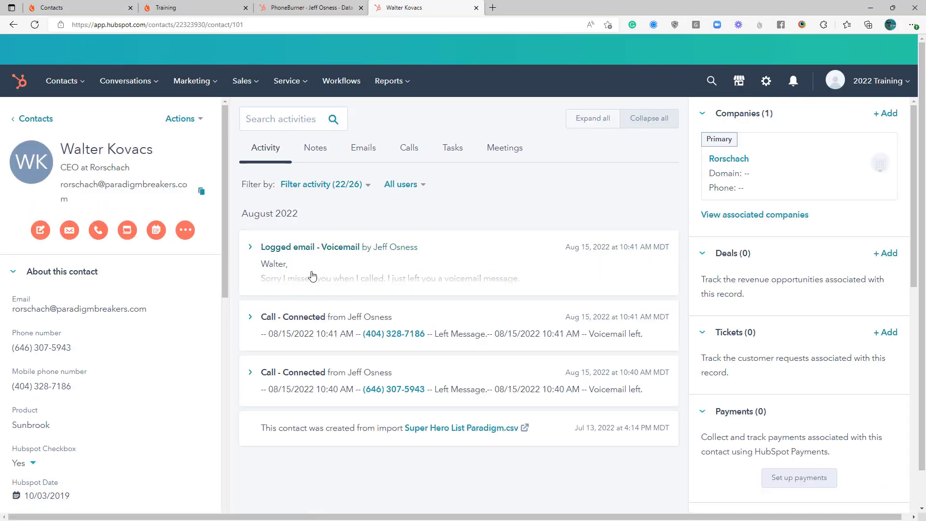
pyautogui.click(250, 248)
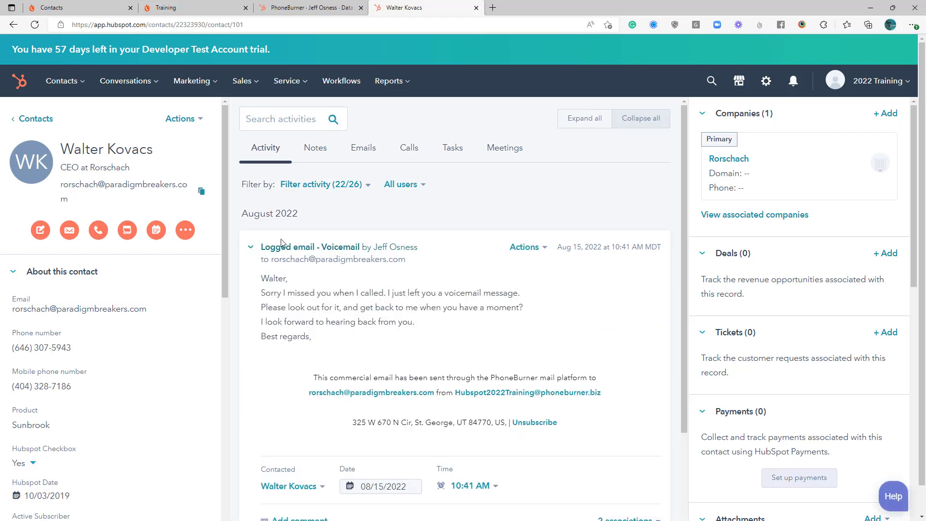
pyautogui.click(251, 247)
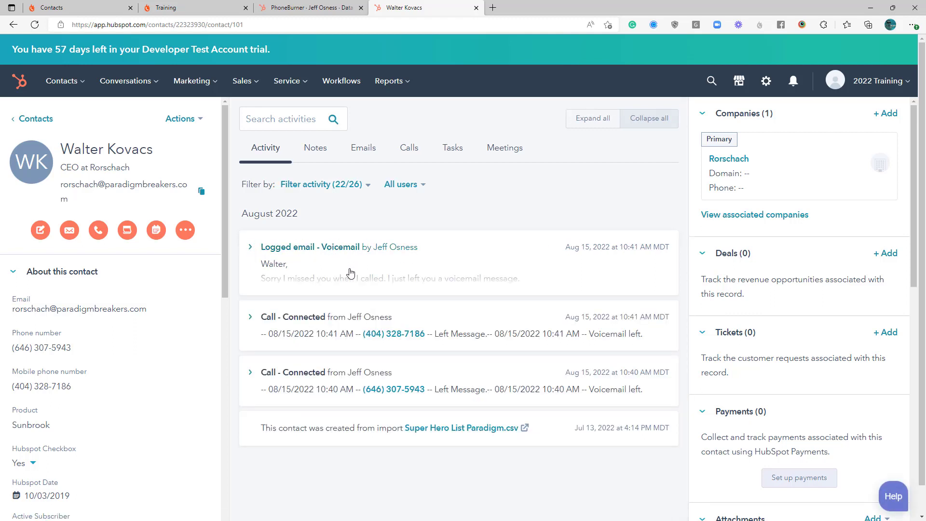
# Expand the newest logged call in HubSpot and check the contact's synced properties down to the job title.
pyautogui.click(251, 318)
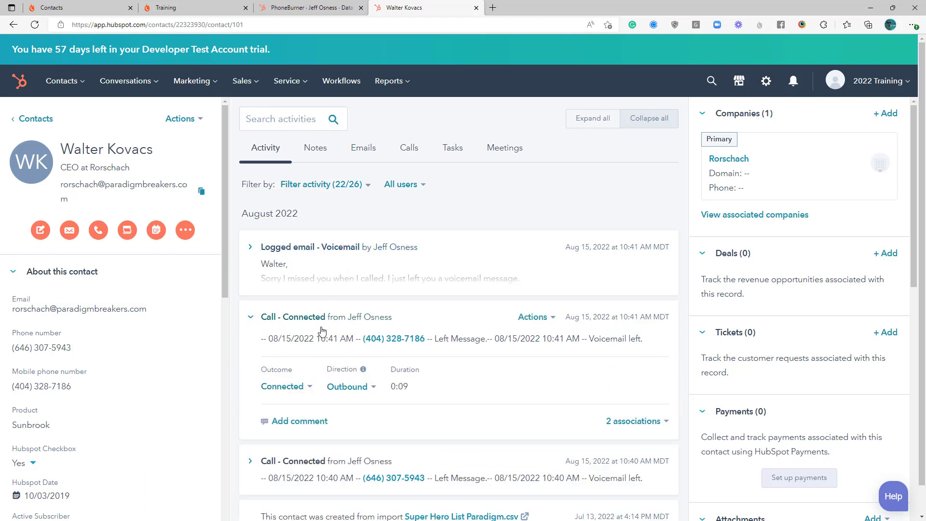
pyautogui.scroll(-1, 322, 331)
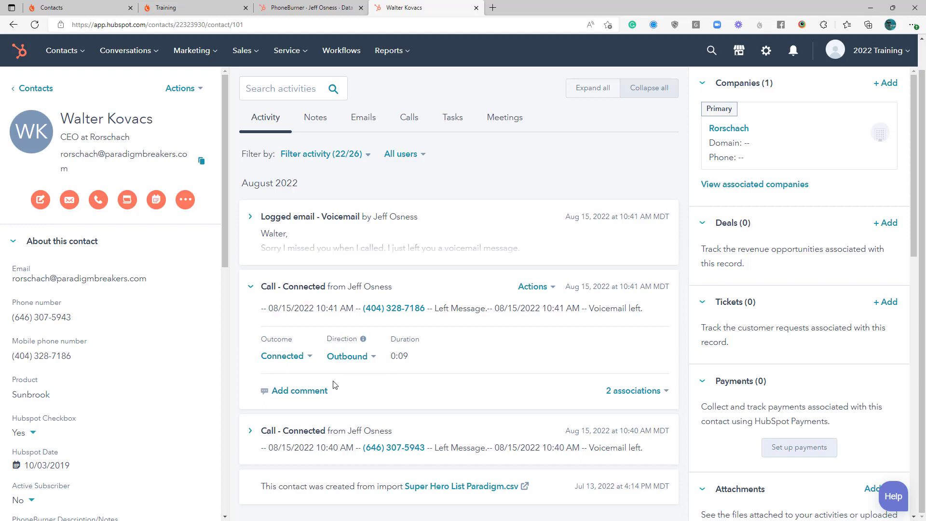
pyautogui.scroll(-3, 81, 295)
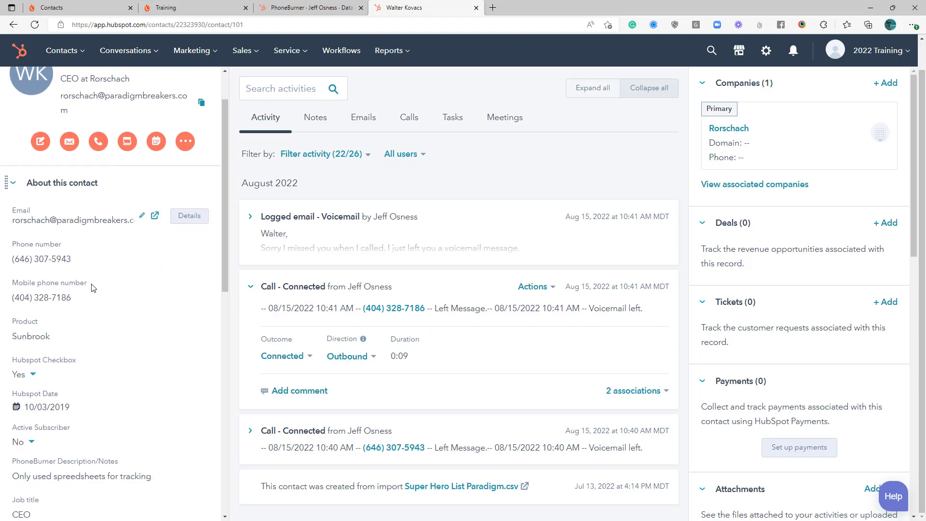
pyautogui.scroll(-3, 92, 287)
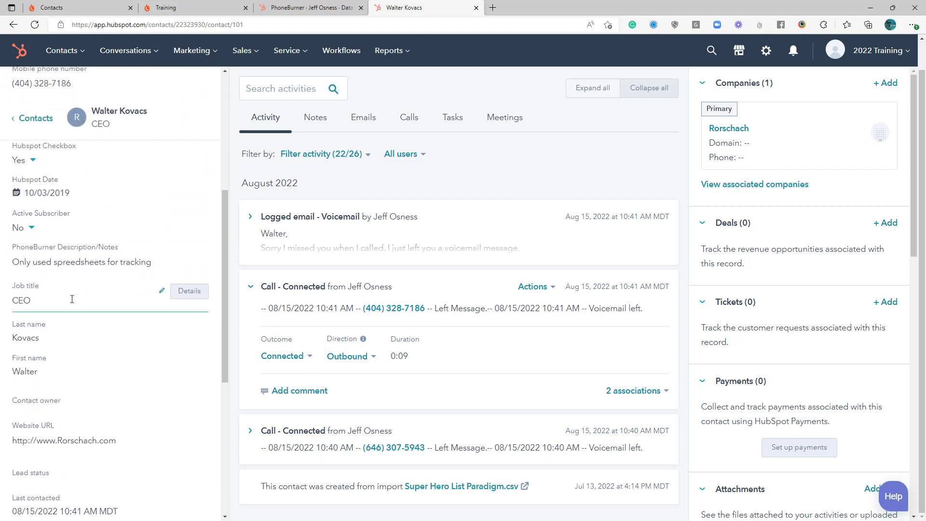